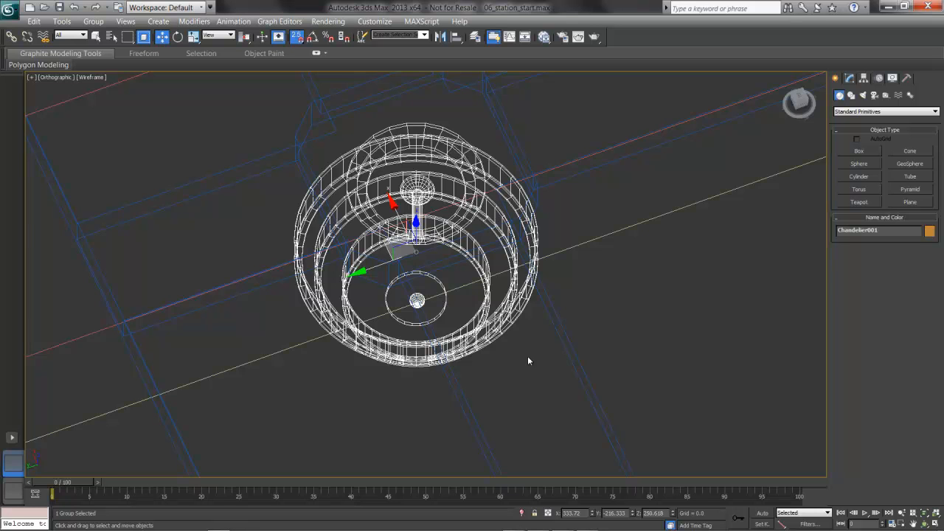
Step: In the top view, clone the chandelier as an instance onto the ceiling mount directly below it, snapping to the beam vertices
key("t")
middle_click_drag(572, 377, 455, 232)
scroll(476, 247, "down", 2)
scroll(478, 247, "down", 6)
scroll(457, 288, "up", 2)
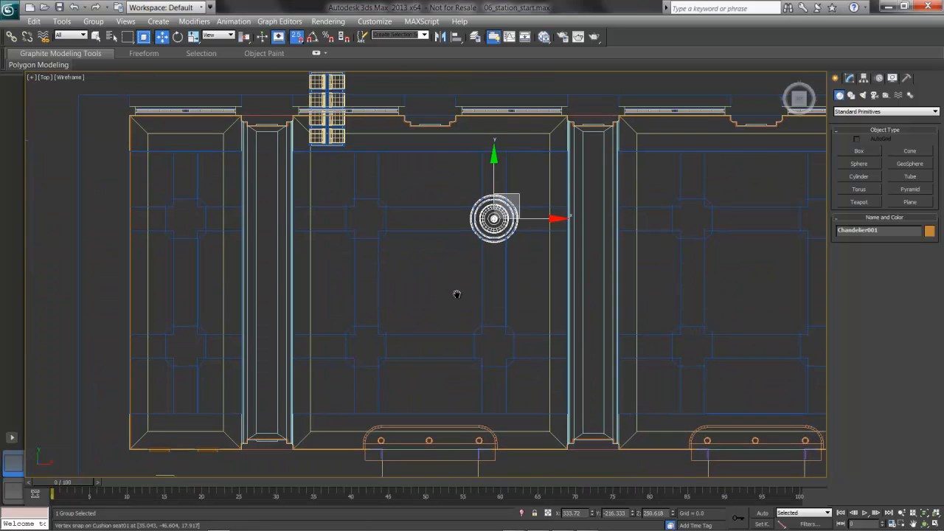
middle_click_drag(460, 294, 445, 312)
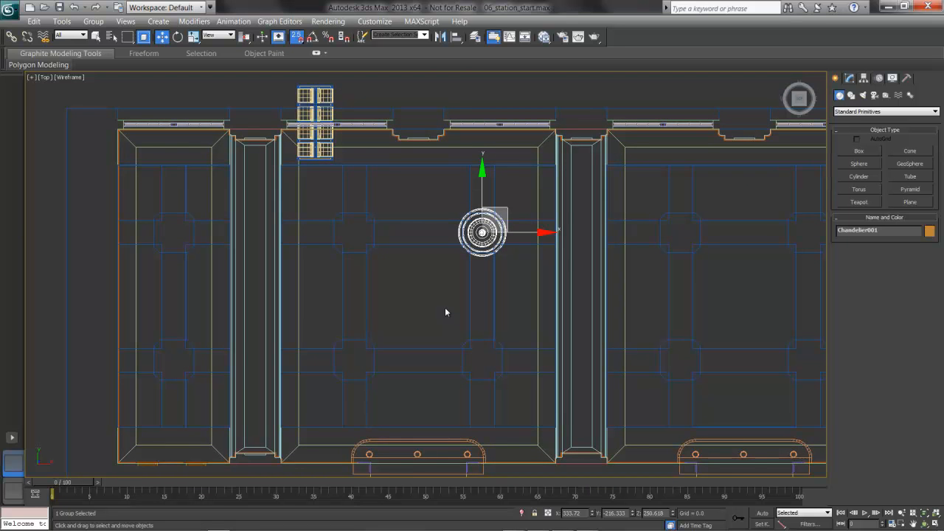
key("space")
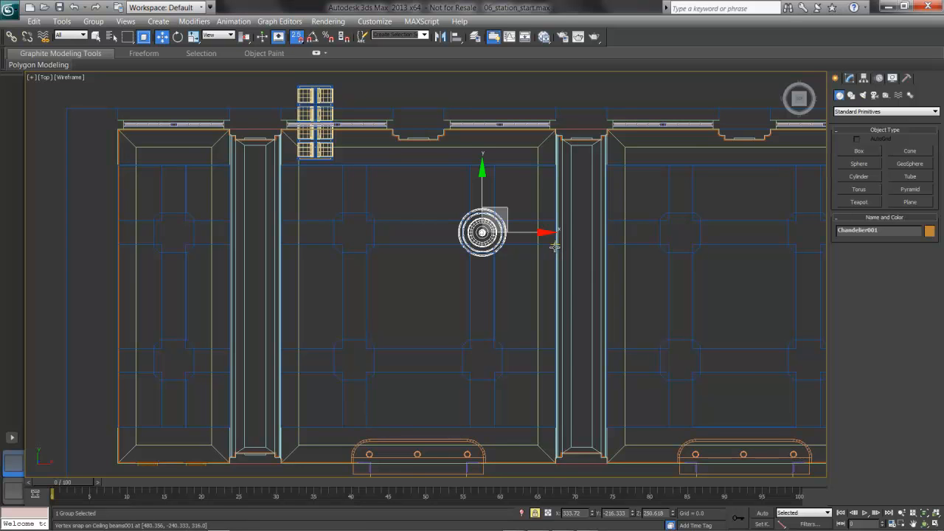
mouse_move(555, 247)
left_mouse_down("shift")
mouse_move(584, 282)
mouse_move(580, 334)
mouse_move(556, 371)
left_mouse_up("shift")
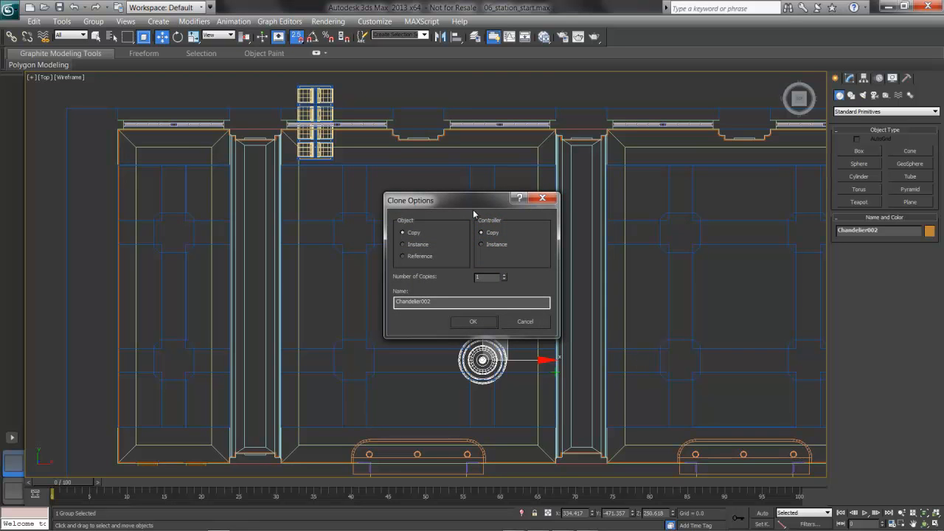
left_click(426, 246)
left_click(472, 322)
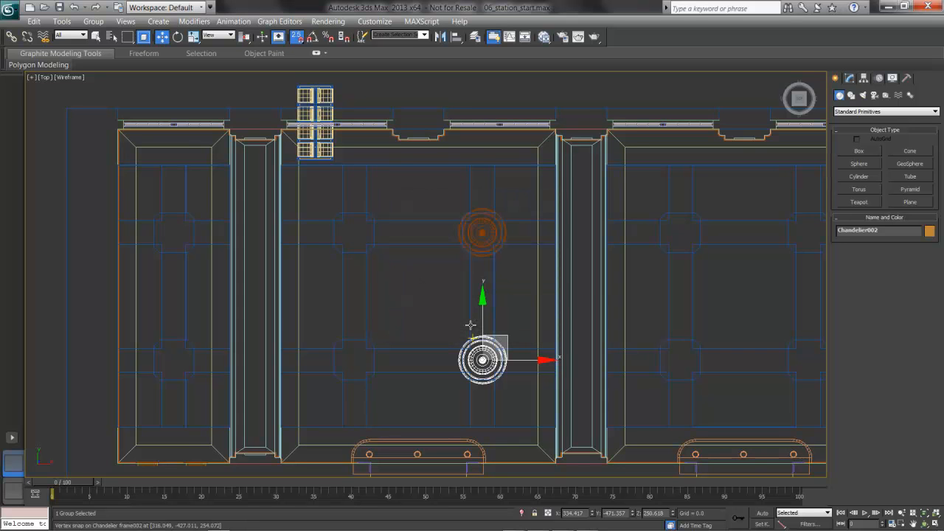
Step: Clone both chandeliers together as instances onto the two empty ceiling mounts on the left side of the same bay
left_click(482, 233, "ctrl")
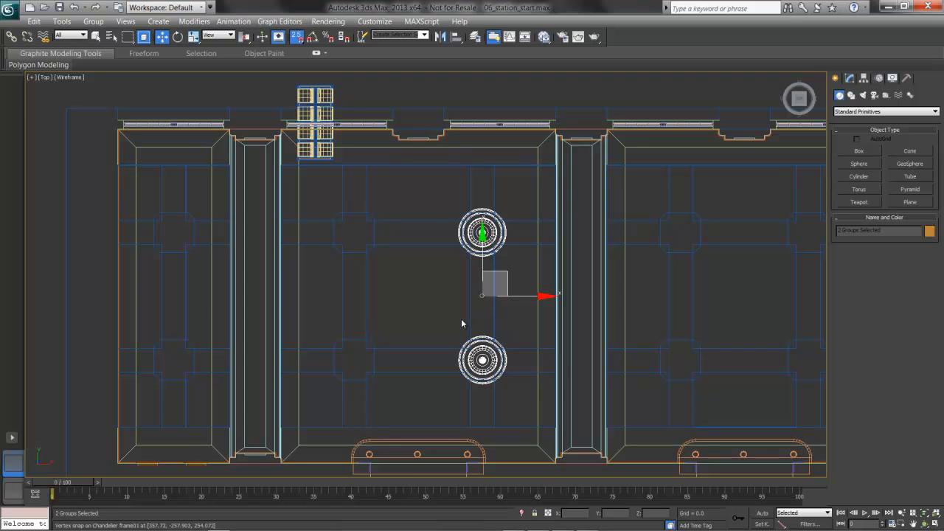
left_click(485, 355)
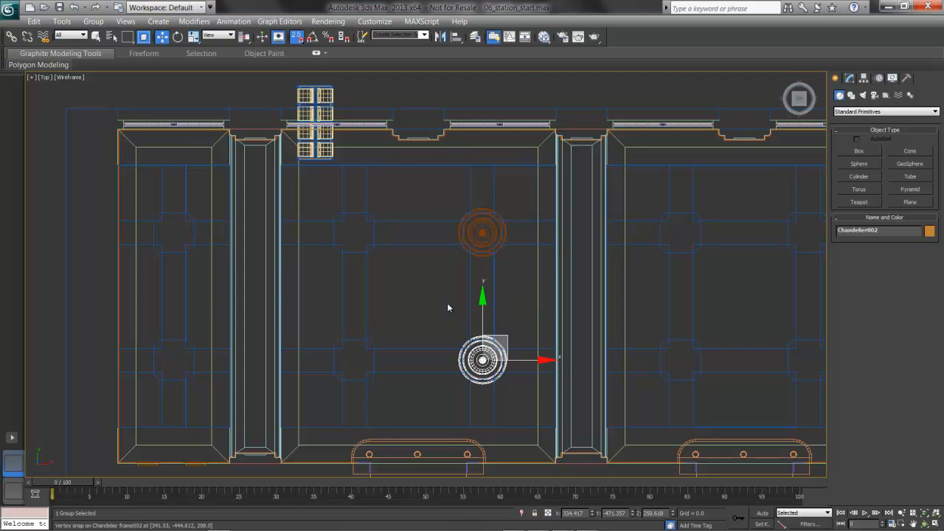
left_click(484, 234, "ctrl")
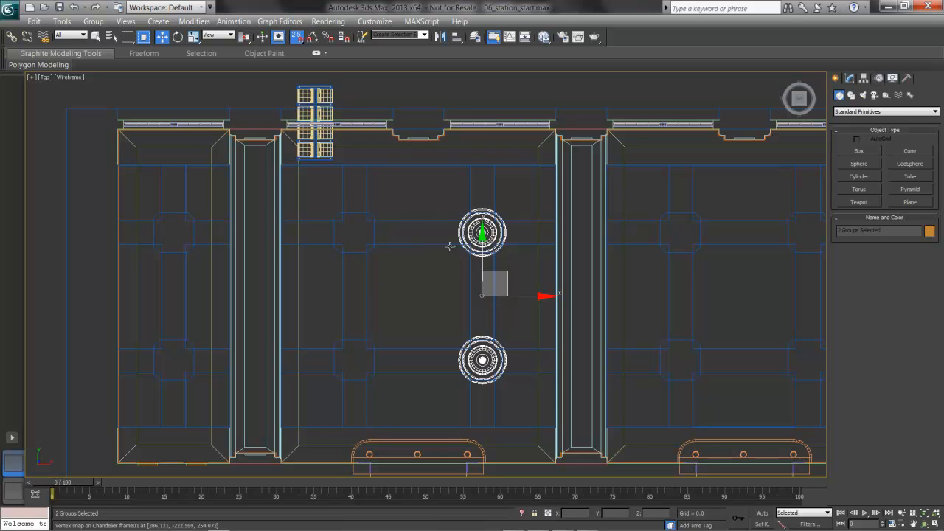
left_click(478, 237, "alt")
left_click(481, 238, "ctrl")
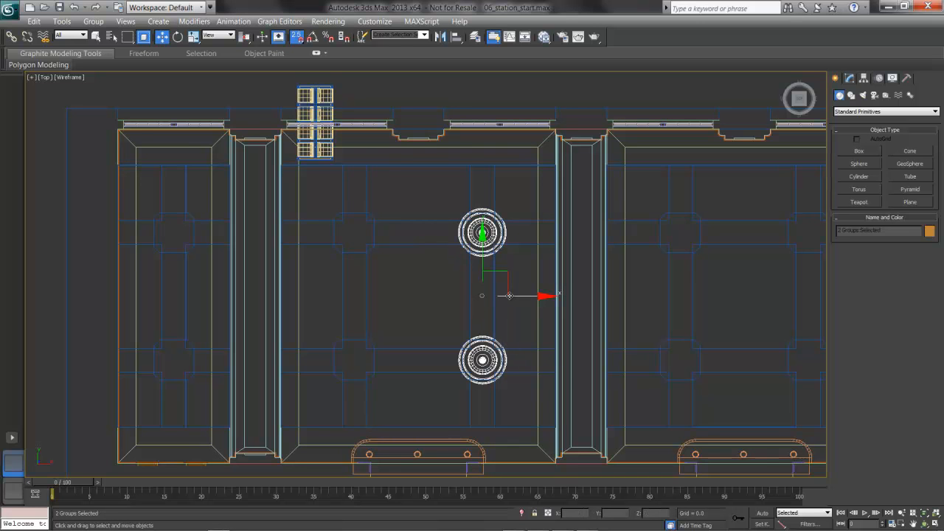
key("space")
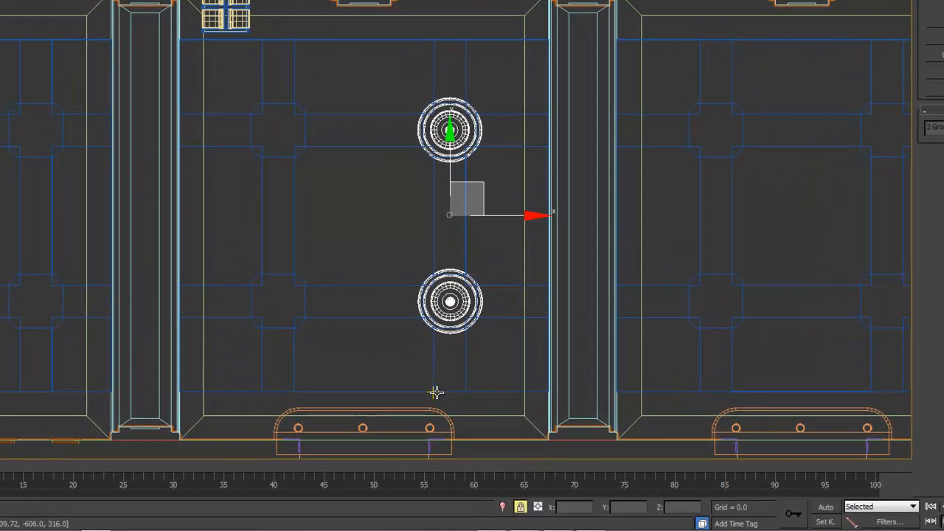
mouse_move(468, 425)
left_mouse_down("shift")
mouse_move(413, 379)
mouse_move(355, 404)
left_mouse_up("shift")
left_click_drag(288, 365, 261, 391, "shift")
left_click(438, 250)
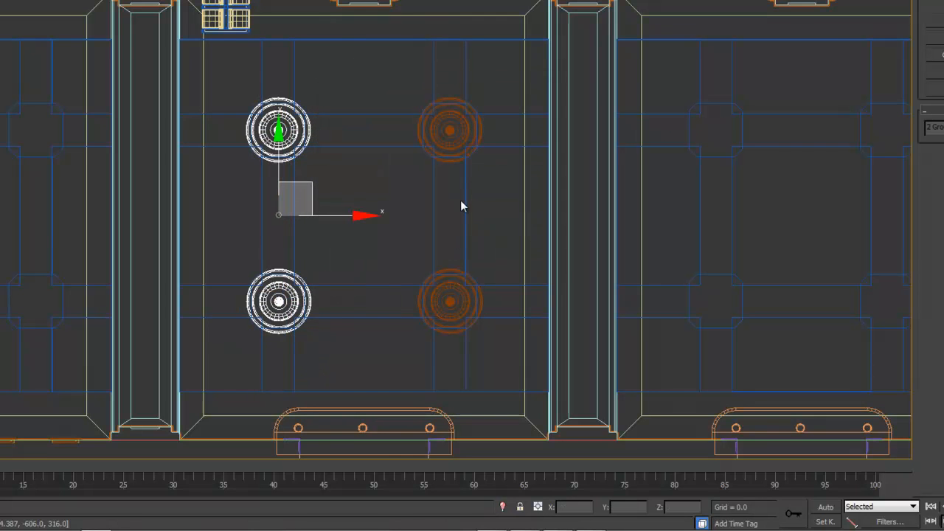
Step: Clone all four chandeliers as instances onto the matching ceiling mounts of the adjacent bay to the right
left_click(449, 133, "ctrl")
left_click(450, 298, "ctrl")
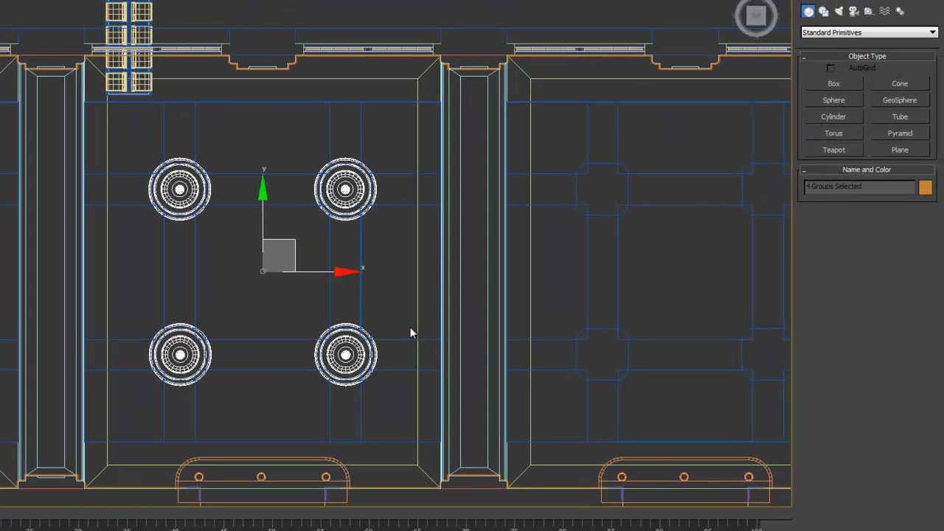
mouse_move(361, 441)
left_mouse_down("shift")
mouse_move(489, 405)
mouse_move(774, 445)
left_mouse_up("shift")
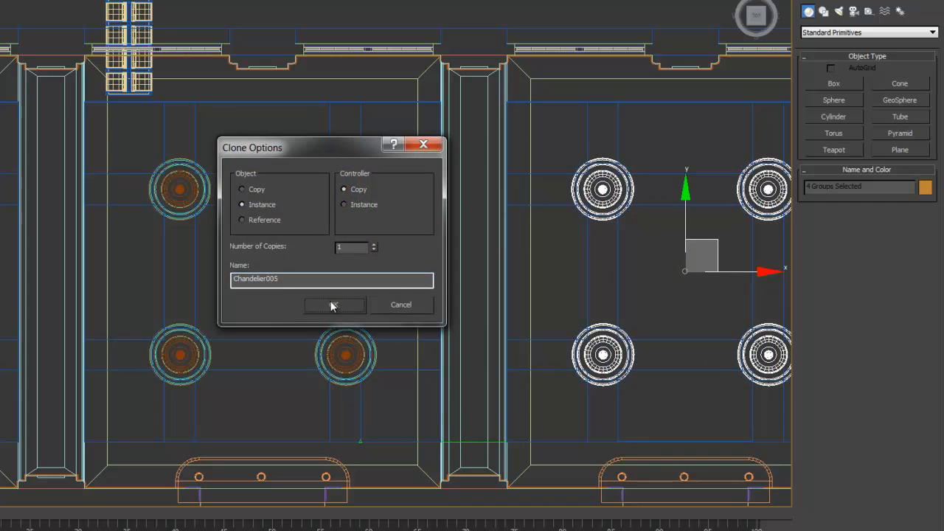
left_click(329, 304)
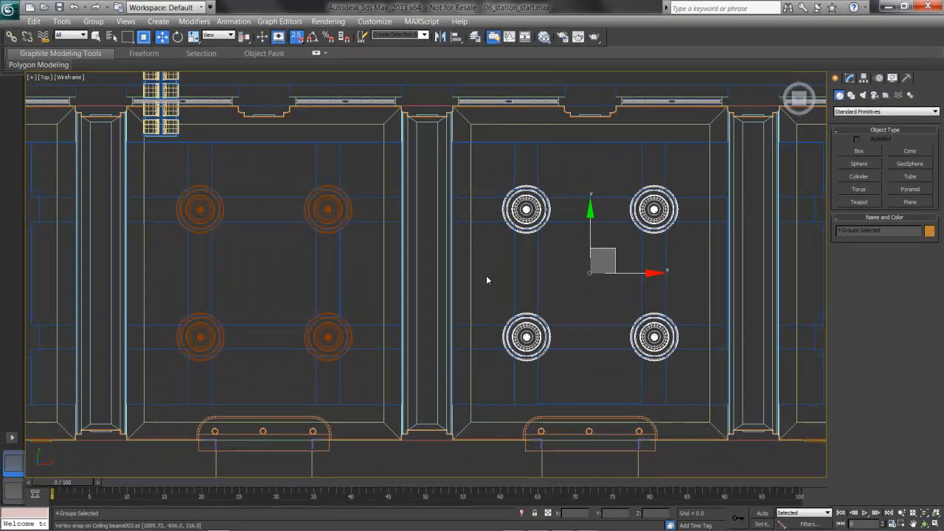
Step: Clone the left pair of chandeliers of the first full bay onto the two mounts in the narrow left end bay
scroll(487, 276, "down", 3)
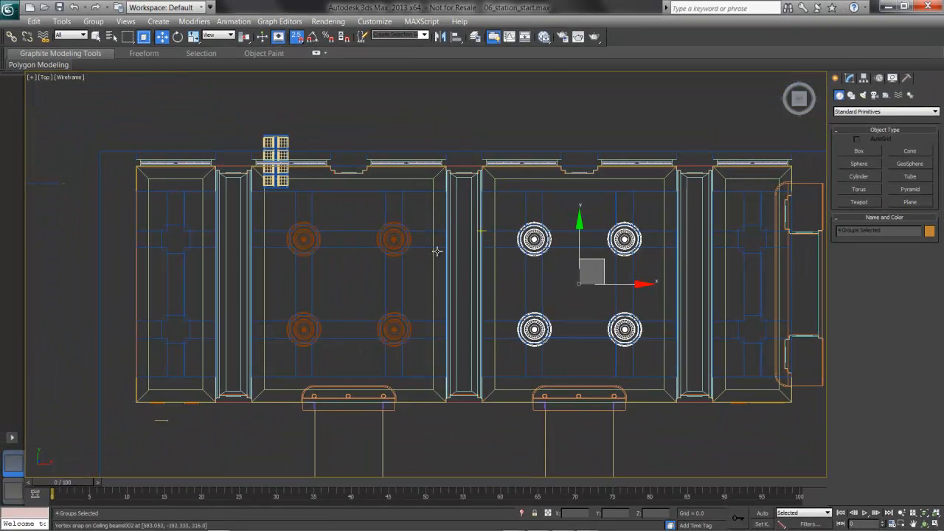
scroll(354, 265, "up", 4)
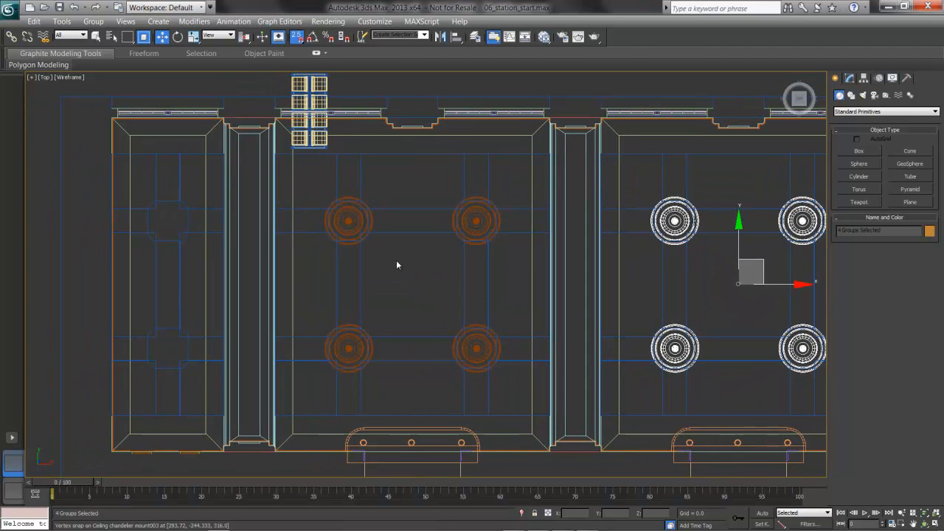
left_click(347, 220)
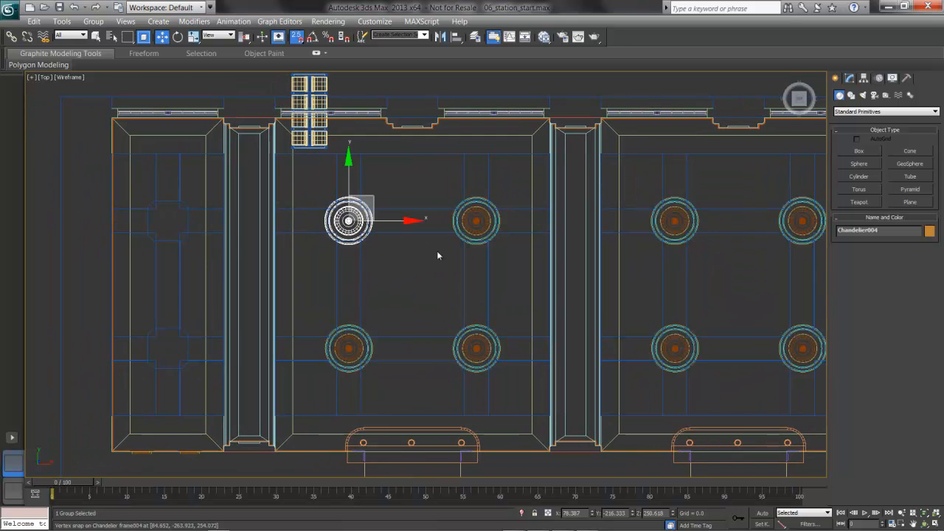
left_click(349, 351, "ctrl")
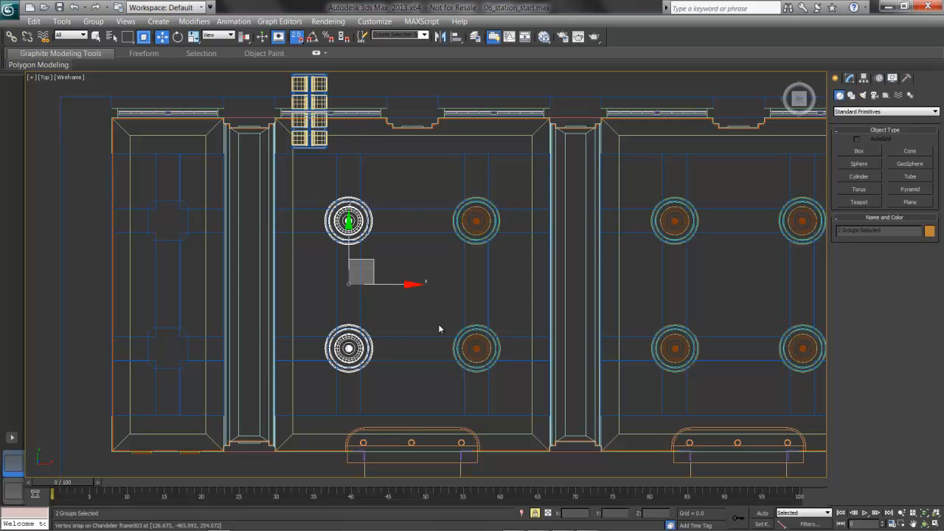
mouse_move(361, 415)
left_mouse_down()
mouse_move(313, 389)
mouse_move(222, 396)
mouse_move(179, 421)
left_mouse_up()
left_click(474, 319)
Step: Clone the left end bay's two chandeliers as instances onto the mounts in the narrow right end bay
middle_click_drag(487, 321, 404, 310)
scroll(434, 318, "down", 2)
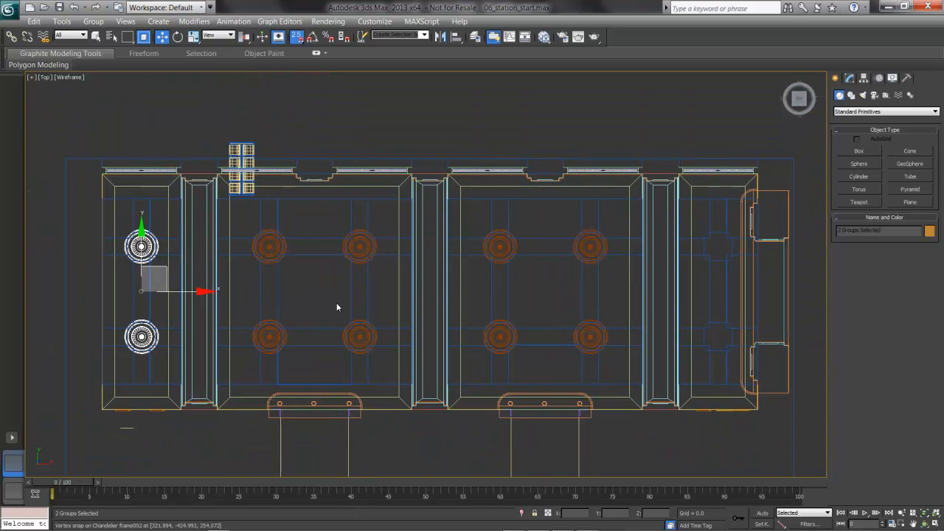
key("space")
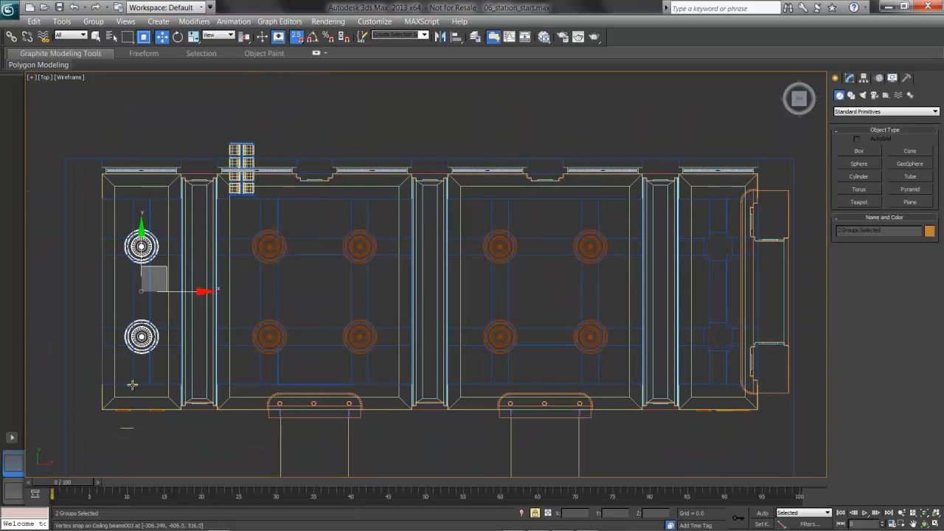
left_click_drag(133, 384, 708, 385)
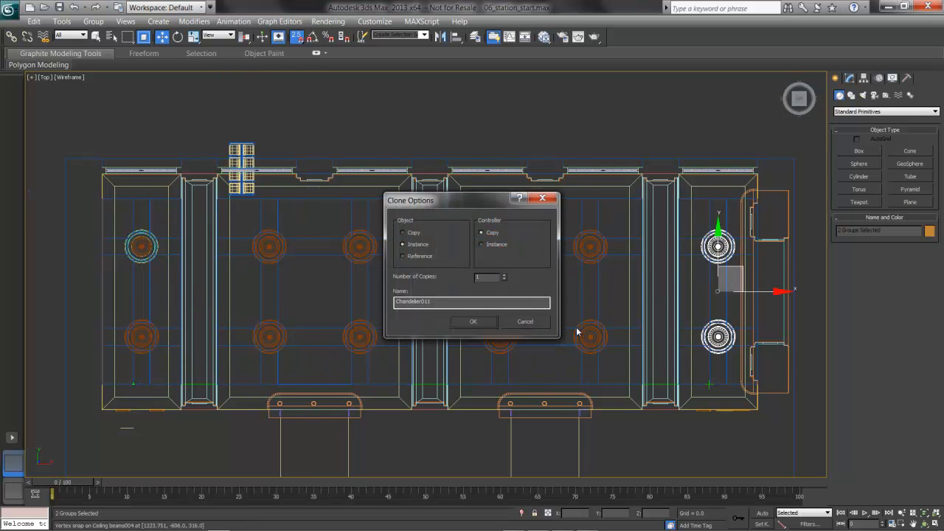
left_click(474, 323)
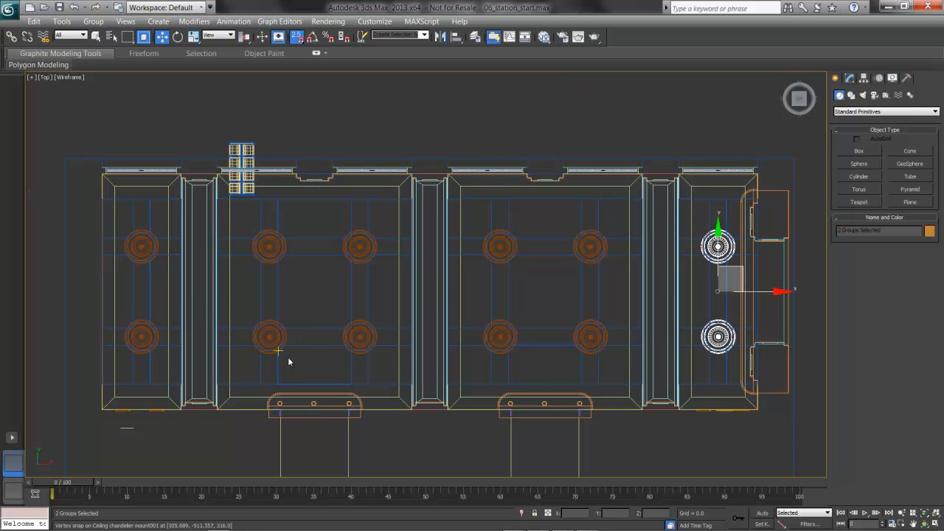
Step: Switch to a perspective view looking lengthwise through the hall at the rows of chandeliers
key("p")
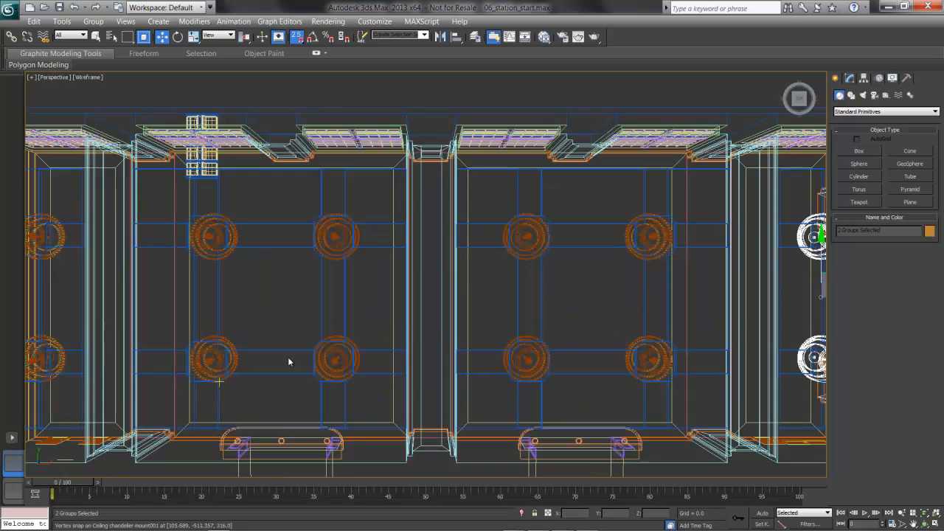
middle_click_drag(510, 348, 294, 279, "alt")
mouse_move(345, 317)
middle_mouse_down("alt")
mouse_move(335, 302)
mouse_move(347, 314)
middle_mouse_up("alt")
scroll(511, 349, "up", 4)
middle_click_drag(510, 347, 398, 222)
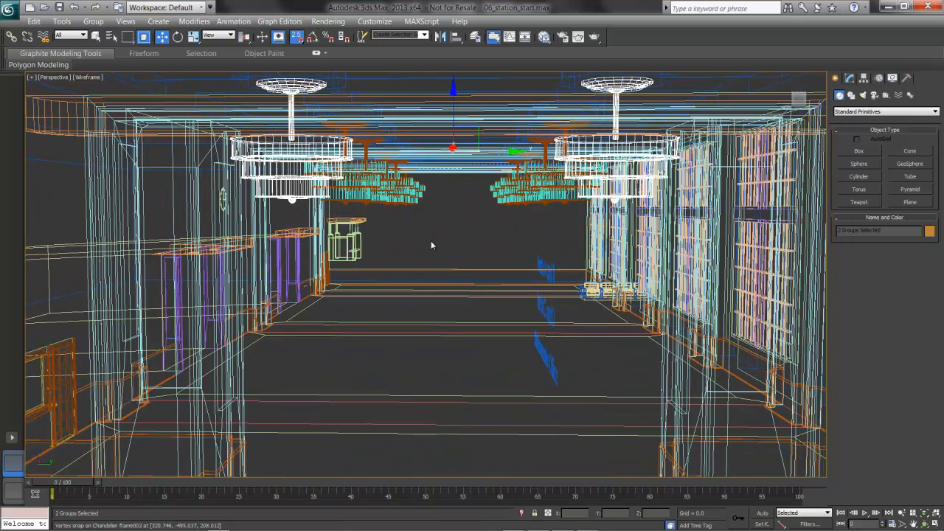
Step: Display the hall interior in Shaded mode without edged faces to check the chandelier layout
key("F3")
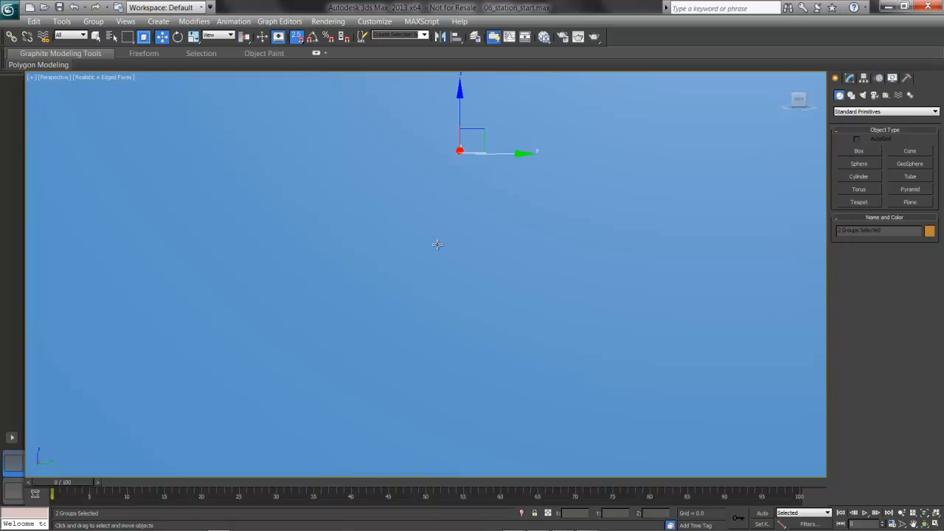
scroll(534, 274, "up", 3)
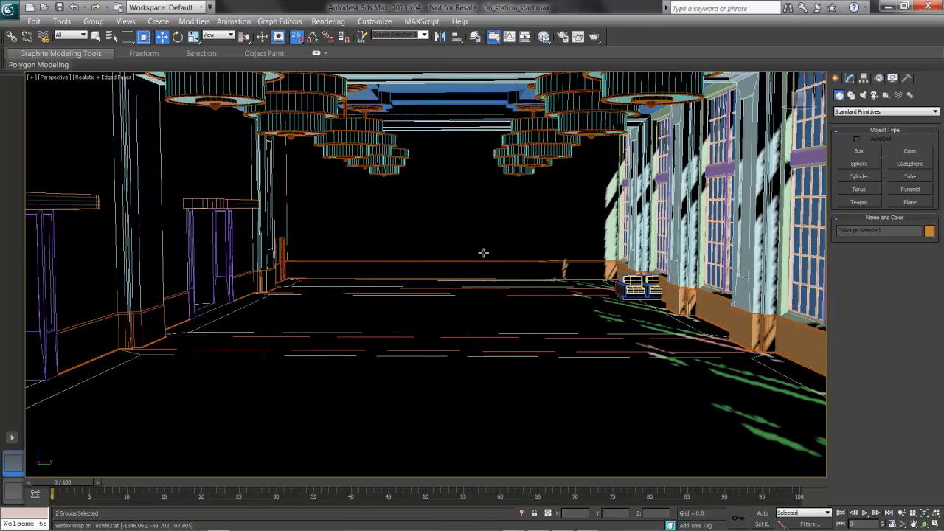
middle_click_drag(528, 281, 527, 281, "alt")
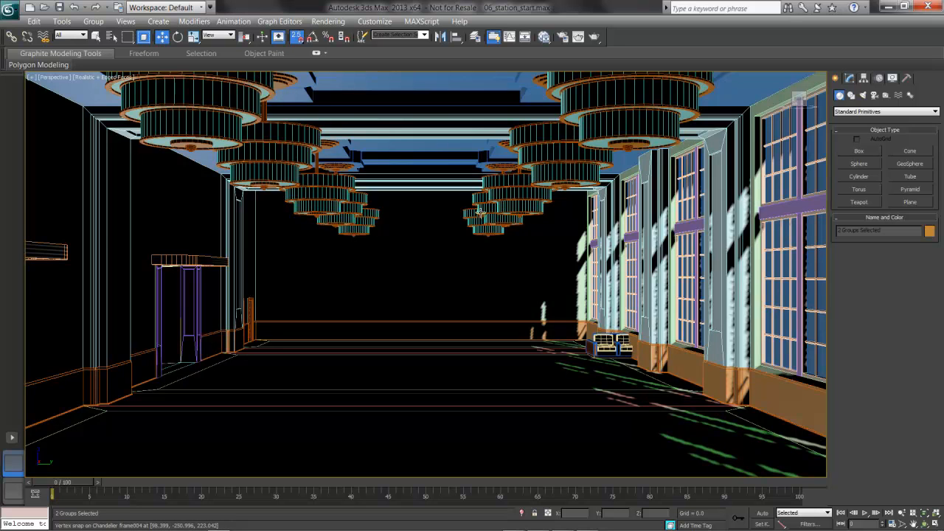
key("F4")
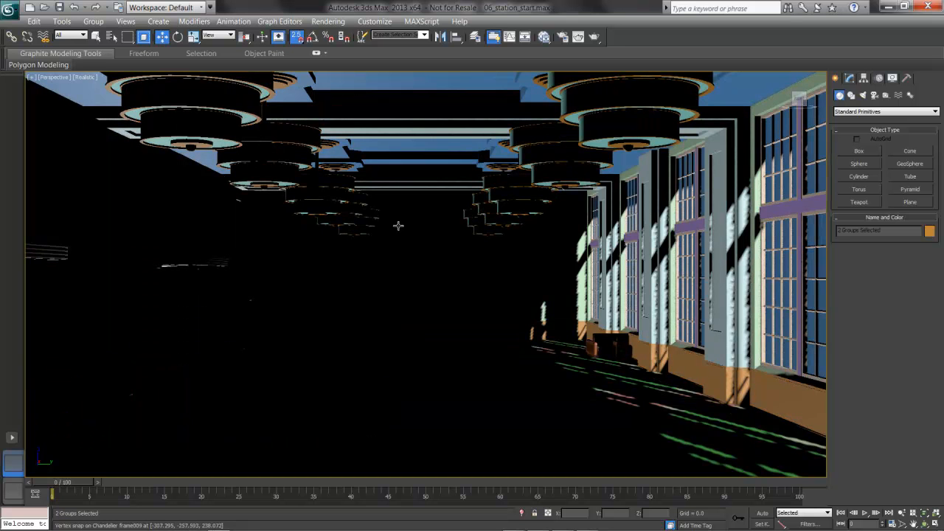
left_click(85, 78)
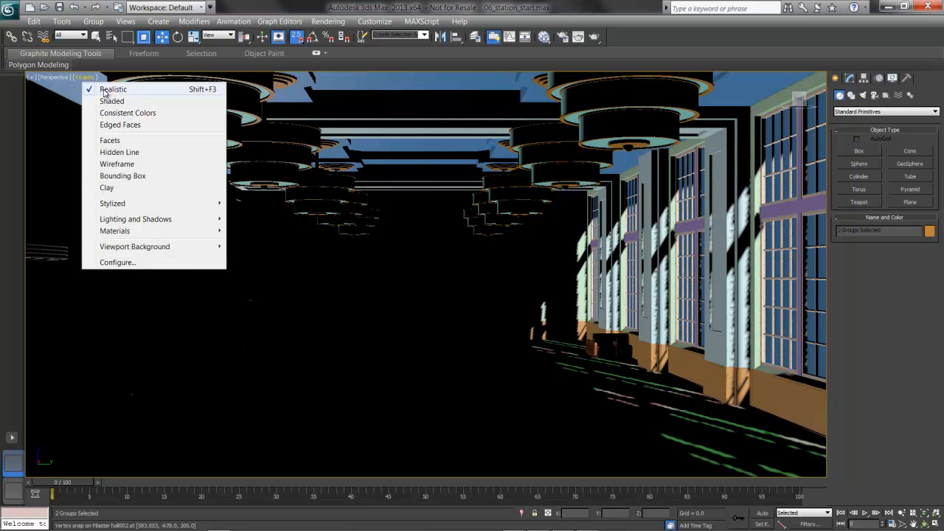
left_click(110, 101)
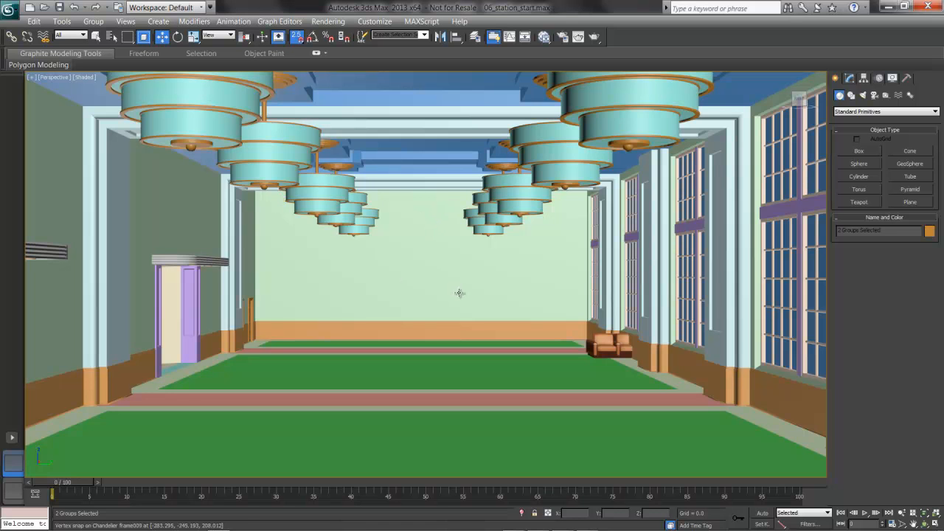
Step: In the wireframe Top view, align the seating cluster to the first full bay's upper-left chandelier frame, center to center in X and Y
left_click(604, 354)
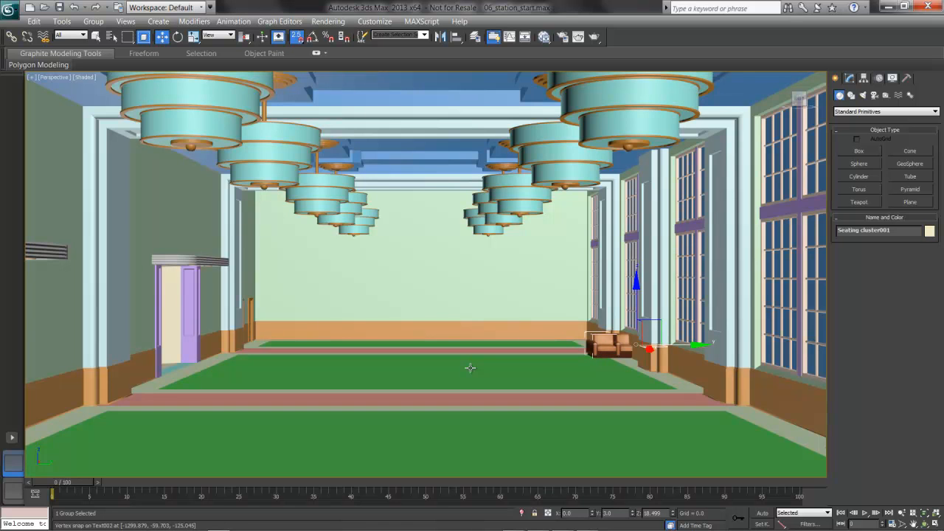
key("t")
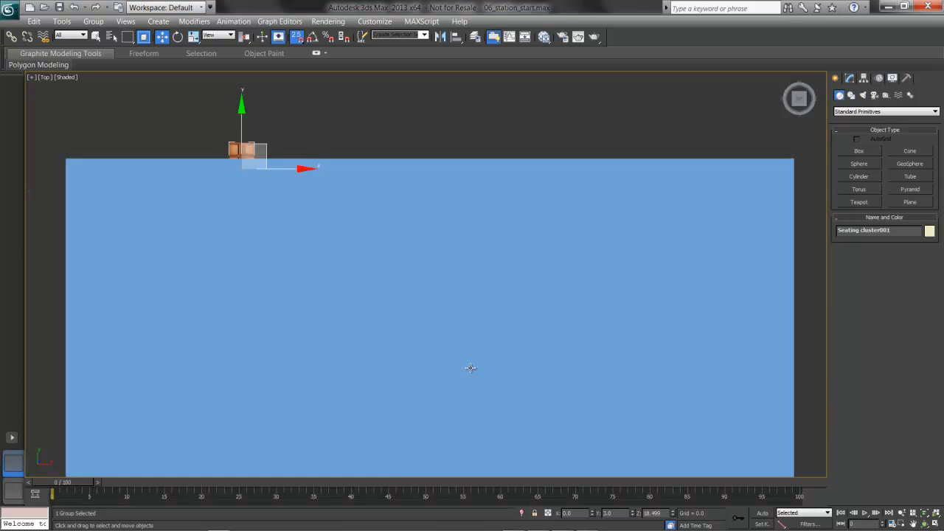
key("F3")
middle_click_drag(305, 238, 350, 253)
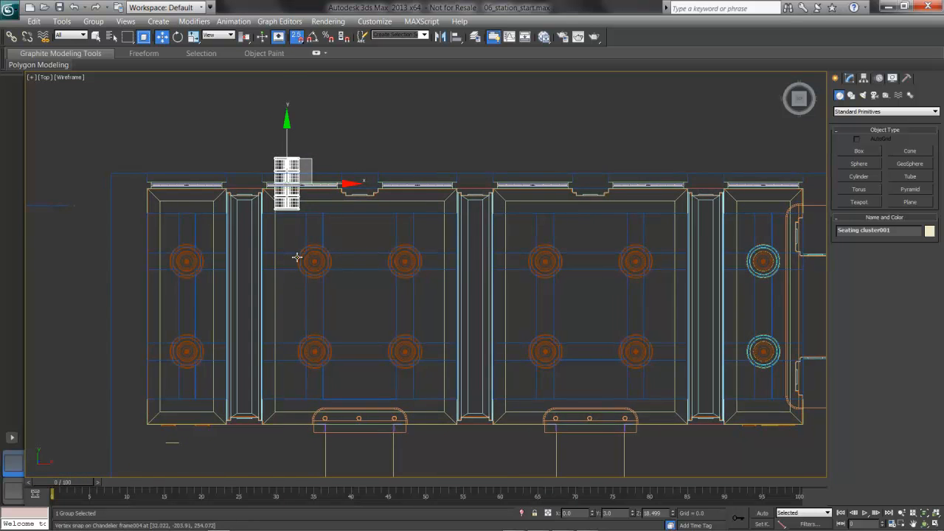
scroll(297, 257, "up", 2)
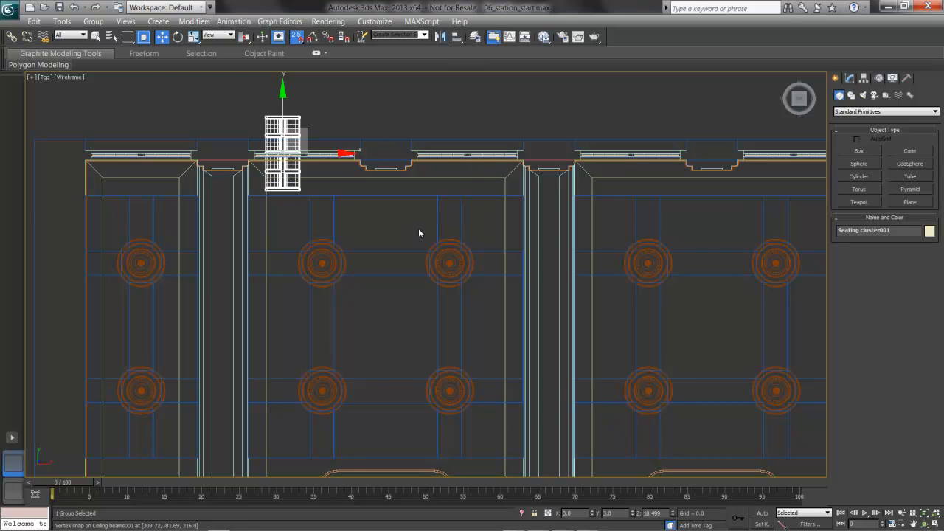
middle_click_drag(399, 223, 399, 214)
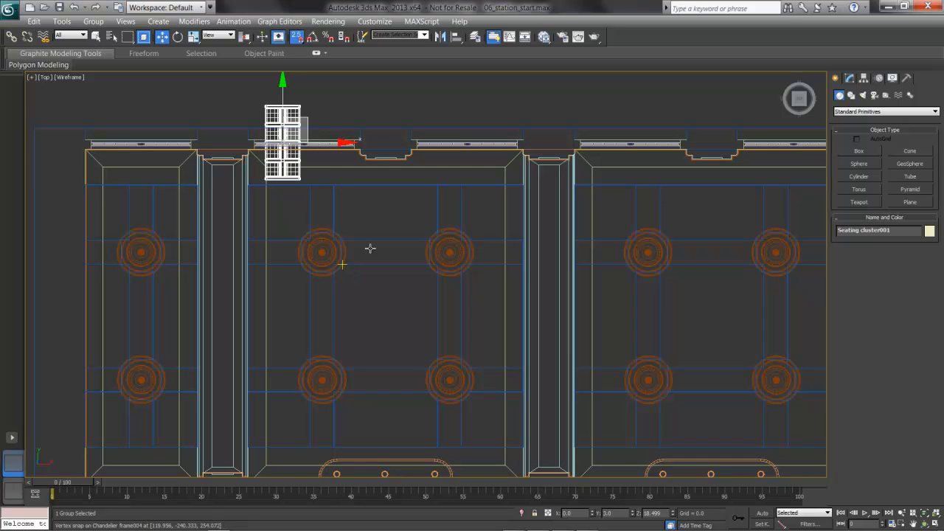
left_click(453, 39)
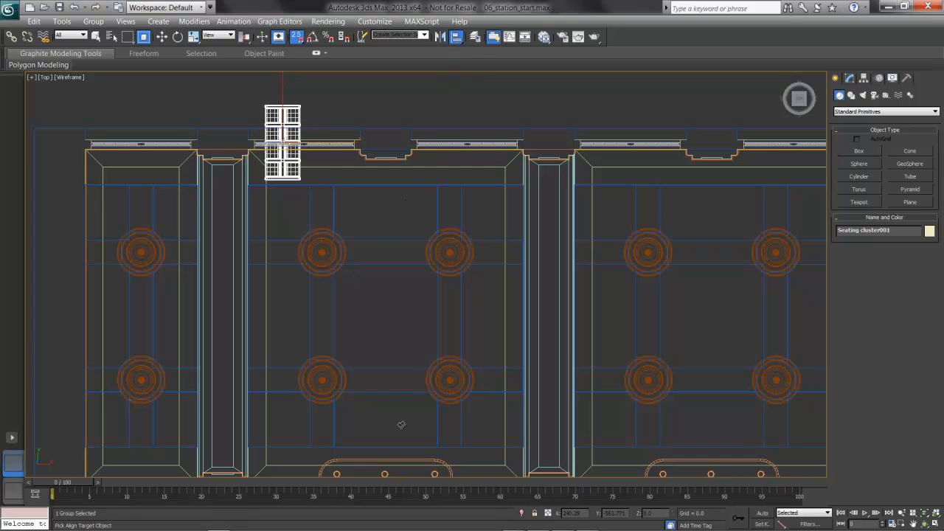
left_click(326, 255)
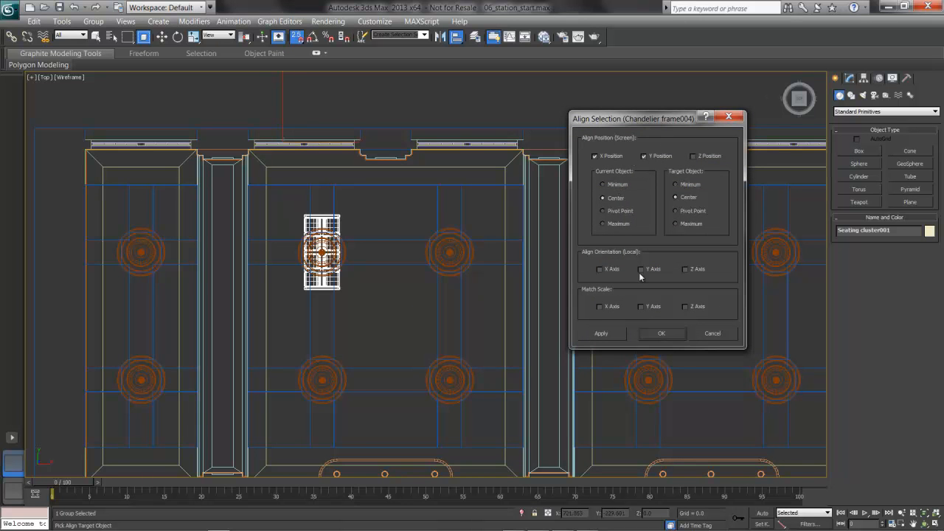
left_click(603, 334)
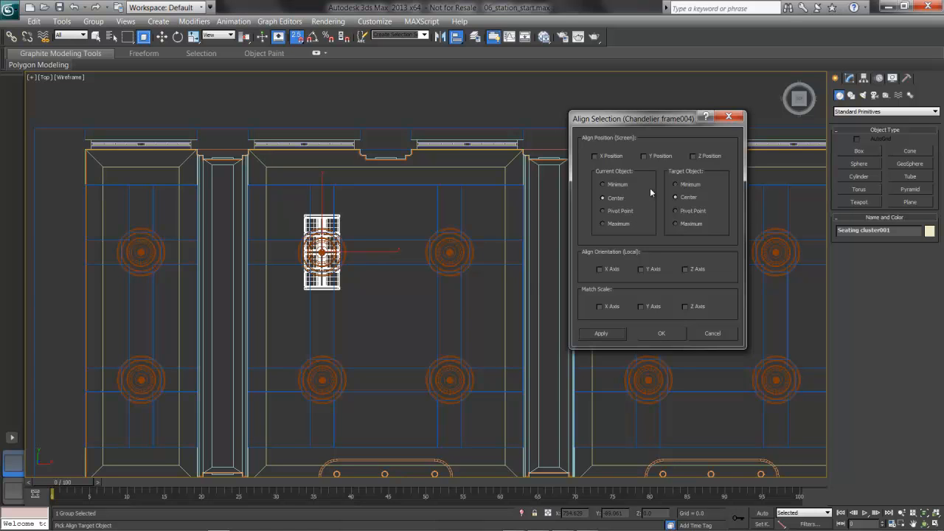
Step: Align the seating cluster in X only, with its maximum edge at the minimum edge of the same chandelier frame
left_click(616, 156)
left_click(624, 186)
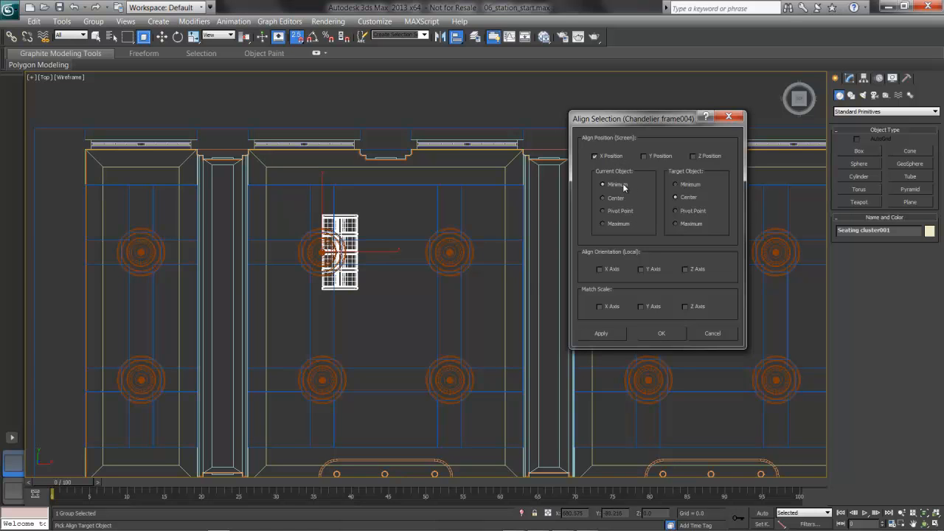
left_click(677, 223)
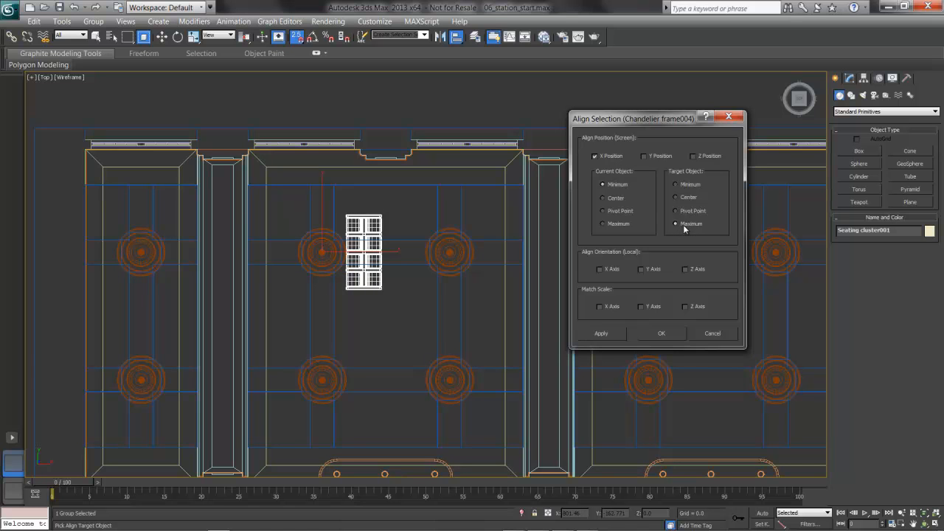
left_click(626, 224)
left_click(689, 185)
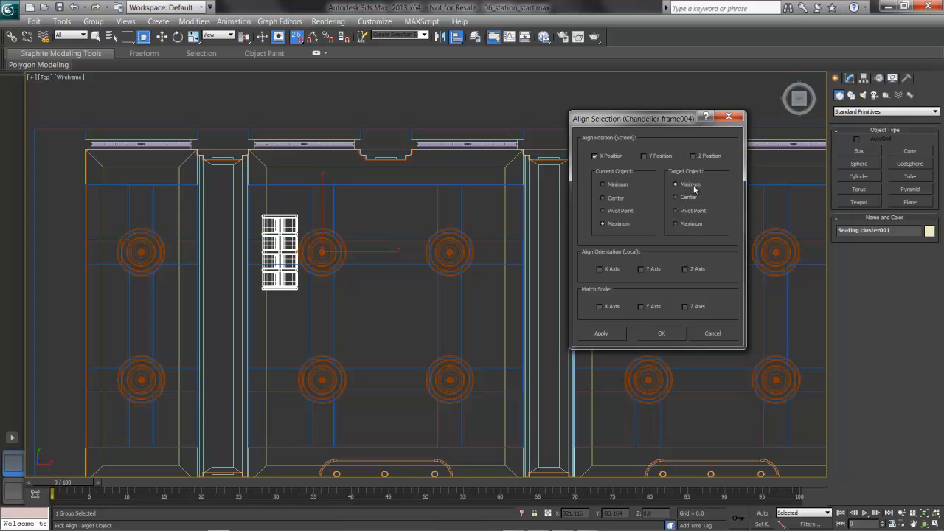
left_click(662, 334)
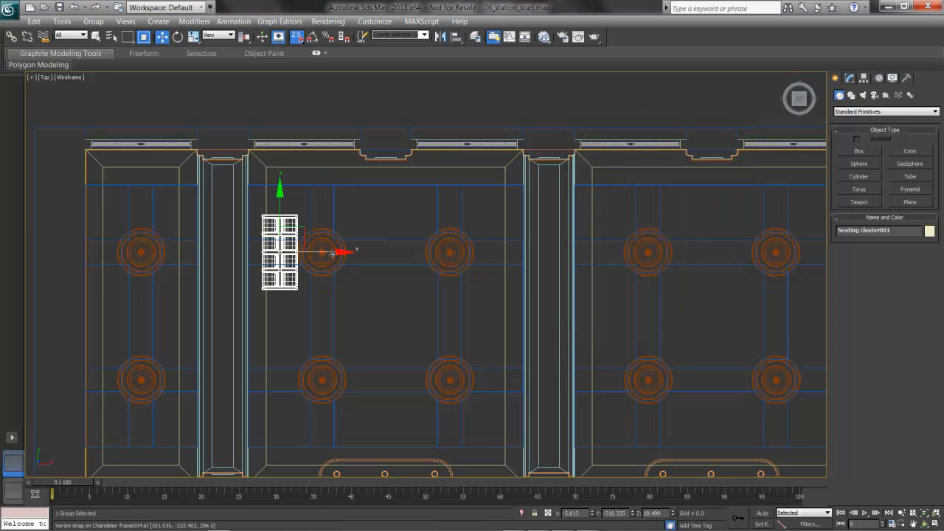
Step: Clone the seating cluster as an instance and align the clone to the first full bay's ceiling beams, center to center in X
left_click_drag(280, 253, 371, 256, "shift")
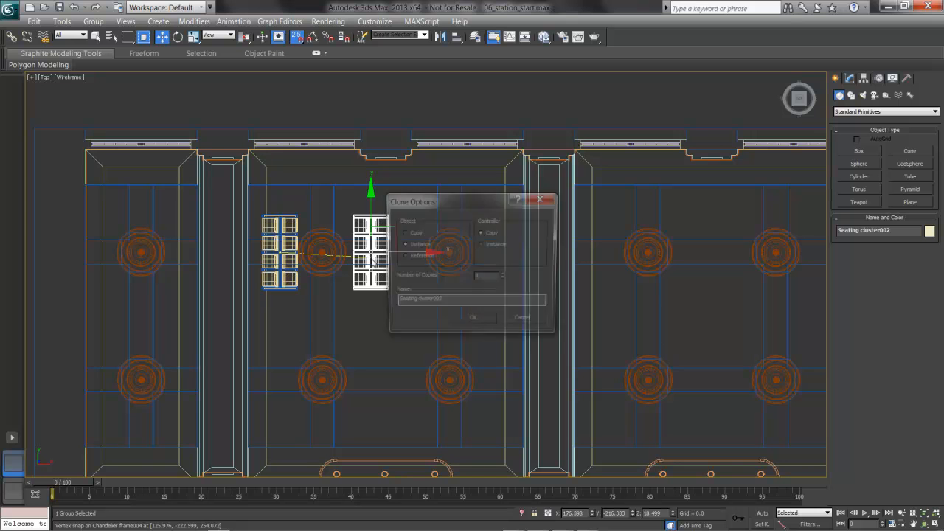
left_click(472, 322)
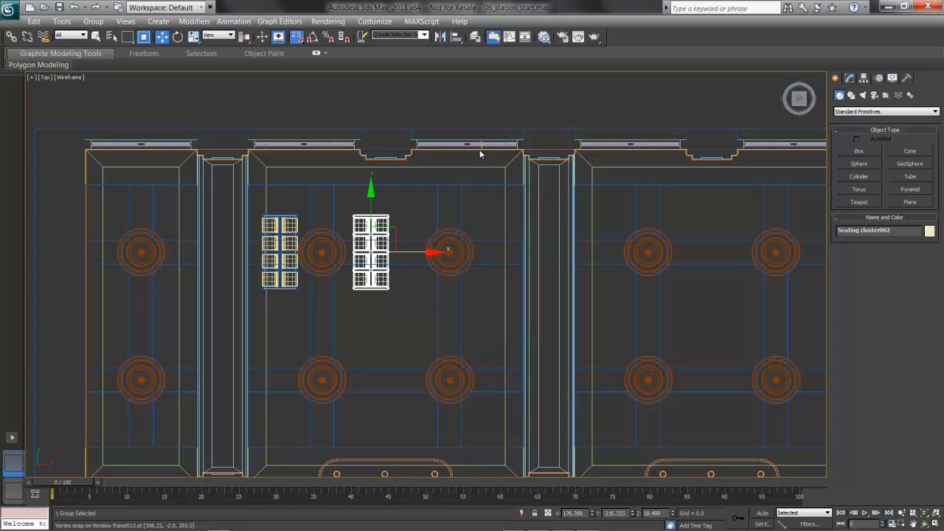
left_click(456, 37)
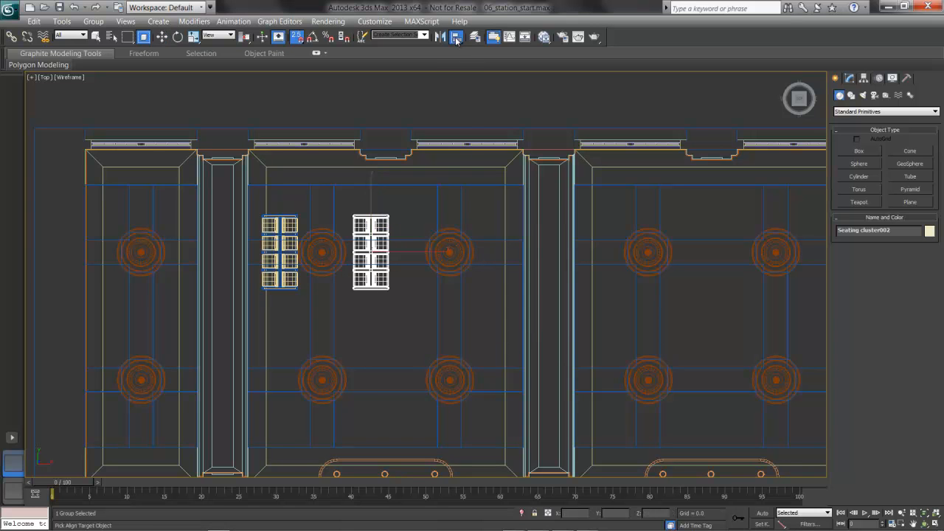
left_click(408, 265)
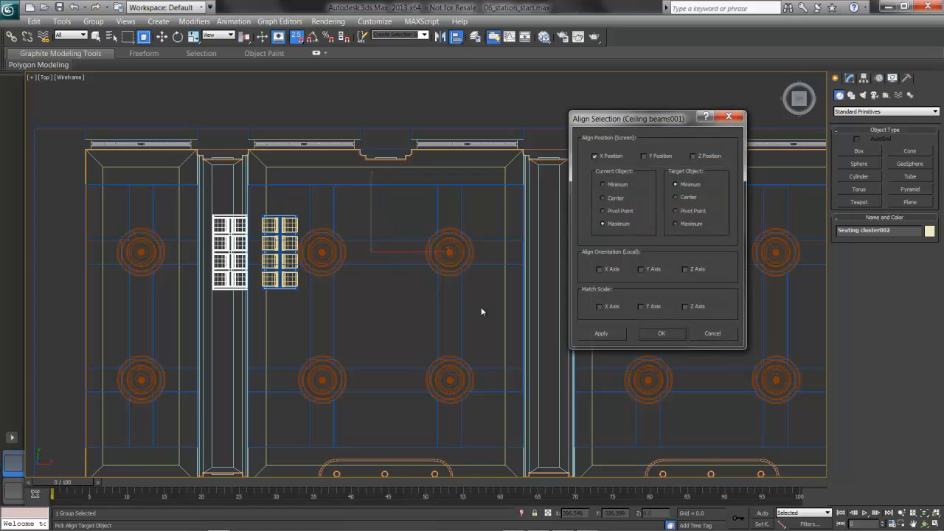
left_click(618, 199)
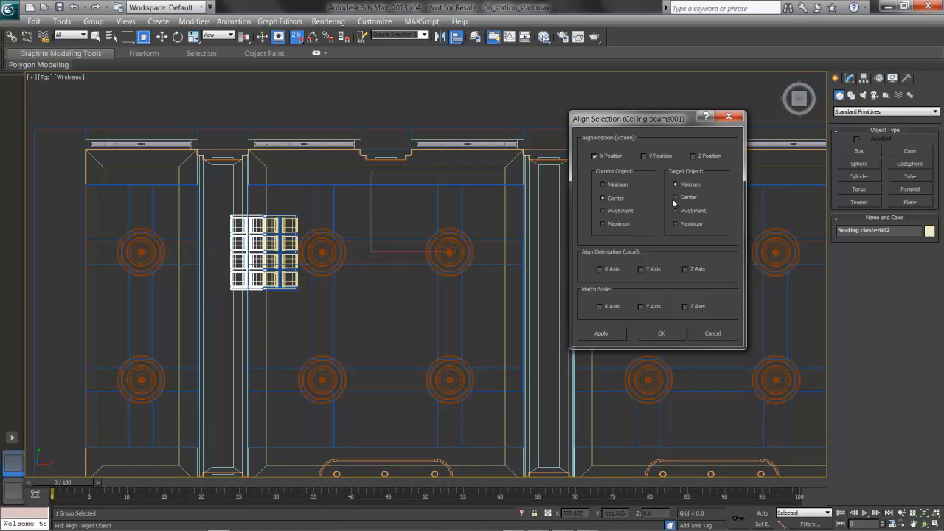
left_click(674, 198)
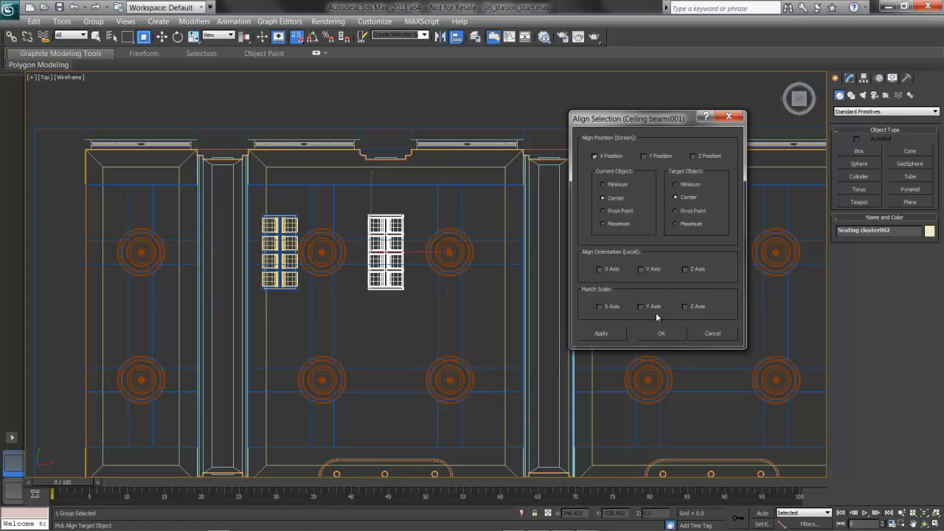
left_click(661, 333)
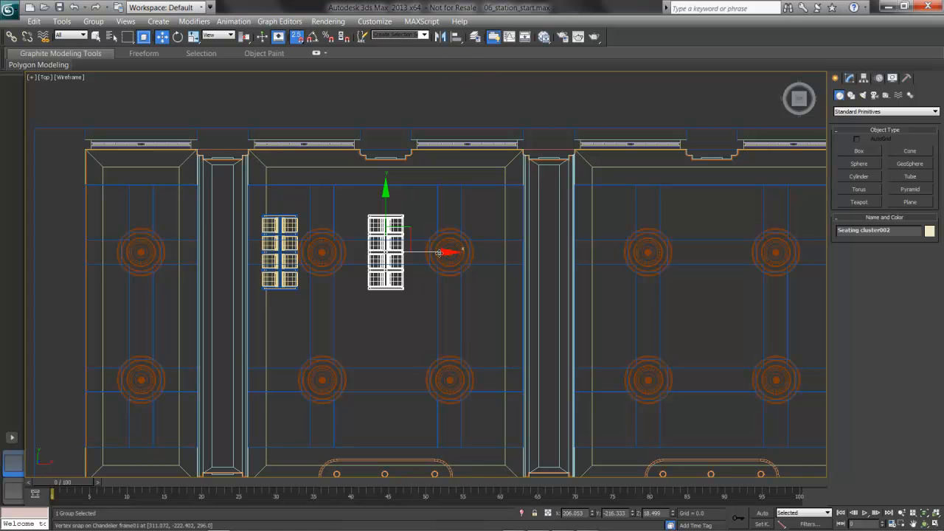
Step: Clone the middle seating cluster as an instance and align its X minimum to the maximum of the bay's upper-right chandelier frame
left_click_drag(442, 256, 442, 257, "shift")
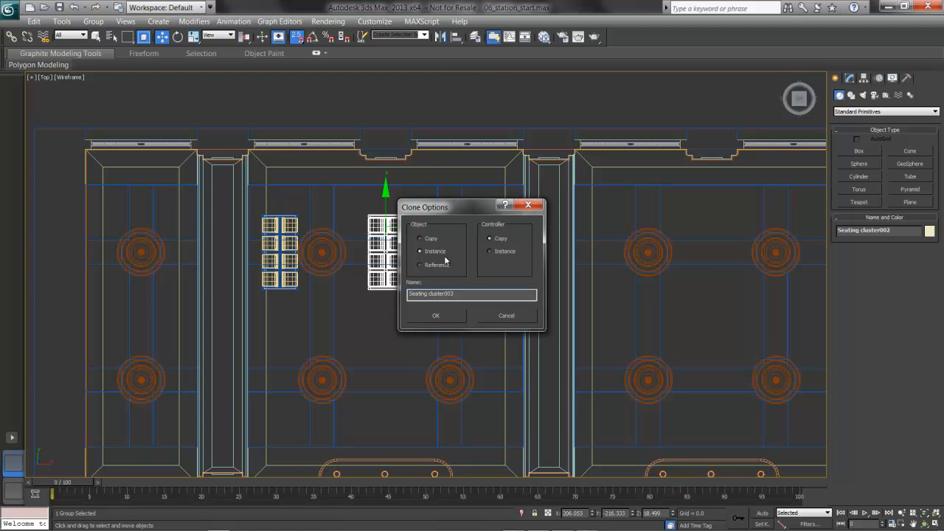
left_click(442, 314)
left_click(456, 37)
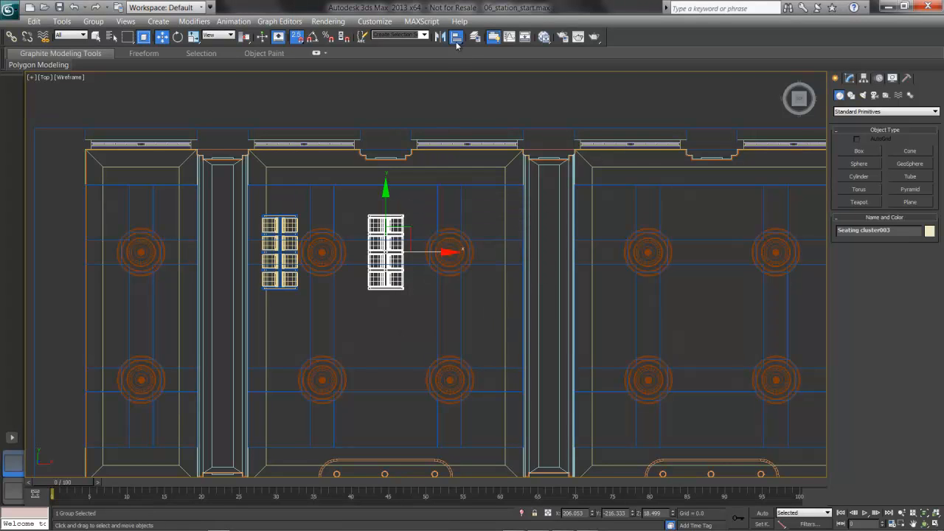
left_click(449, 251)
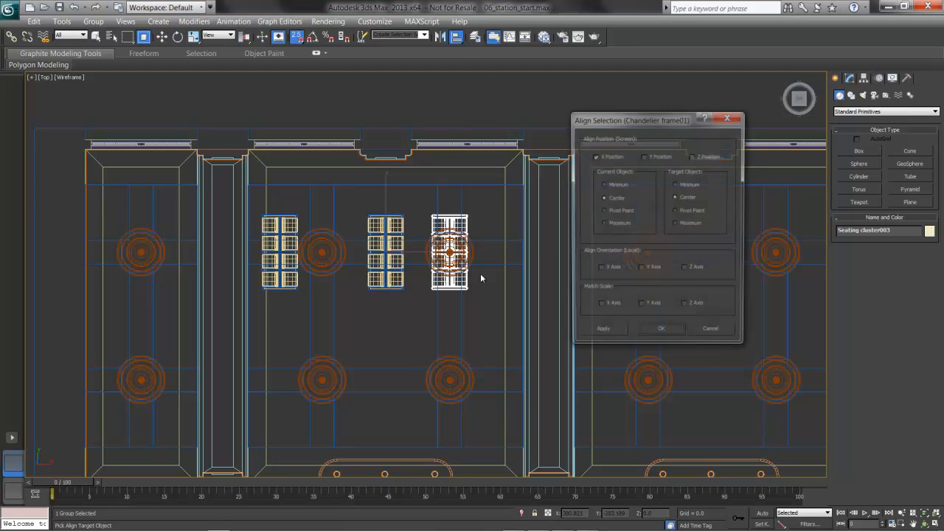
left_click(620, 186)
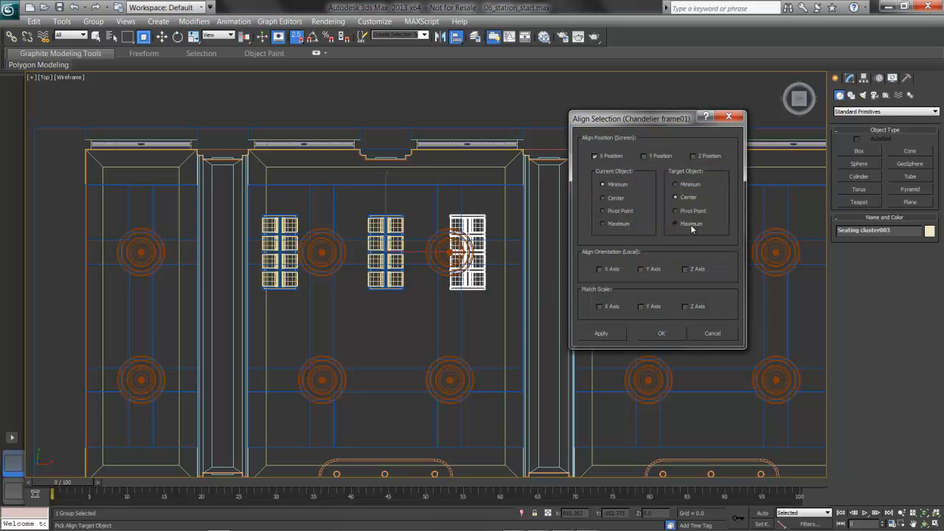
left_click(676, 224)
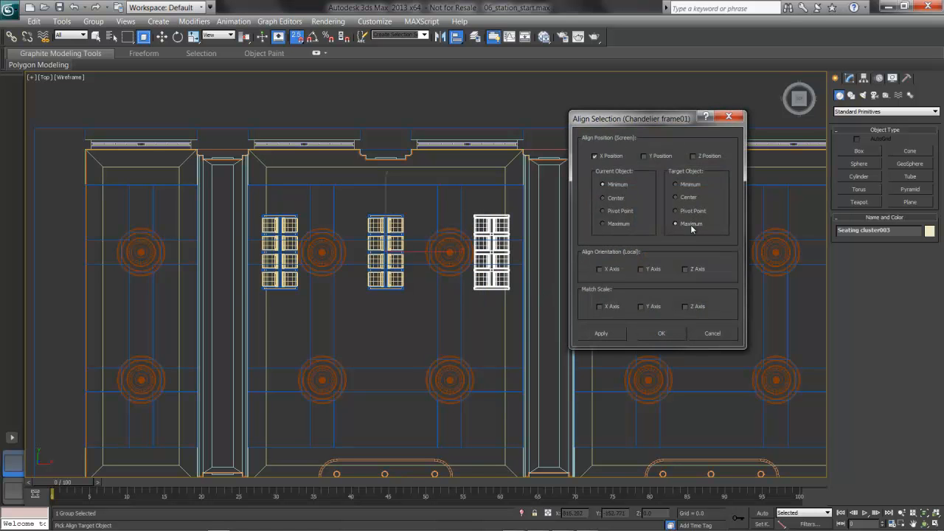
left_click(661, 333)
Step: Clone all three seating clusters as instances into the next full bay, snapping between matching ceiling beam vertices with the selection locked
mouse_move(509, 264)
middle_mouse_down()
mouse_move(479, 244)
mouse_move(407, 232)
middle_mouse_up()
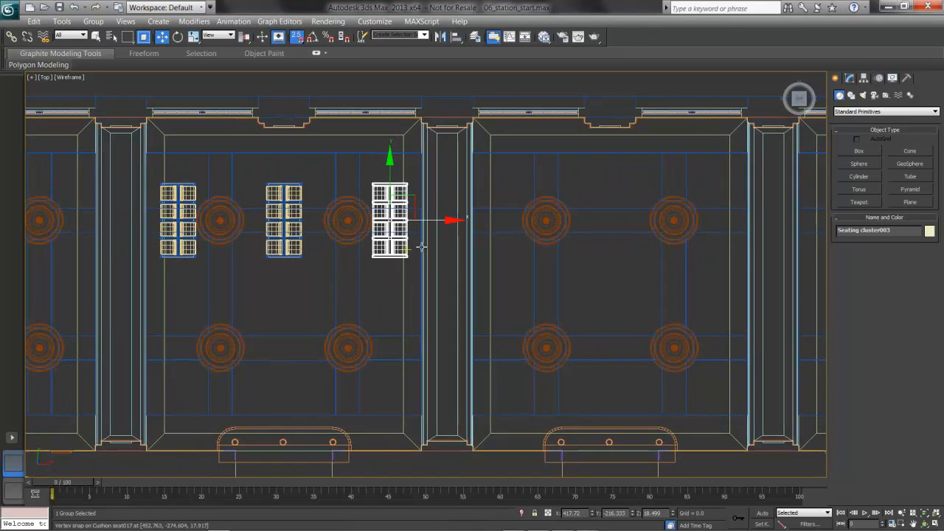
left_click(185, 254, "ctrl")
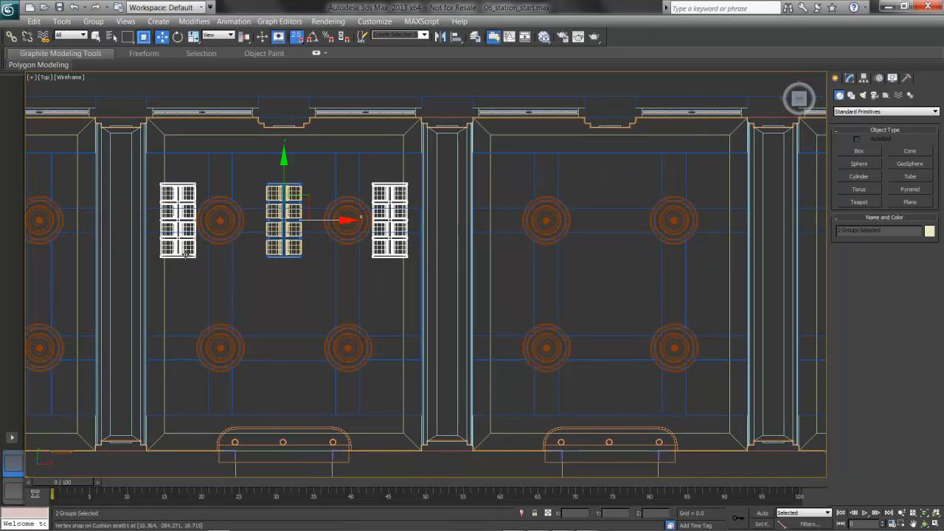
left_click(276, 255, "ctrl")
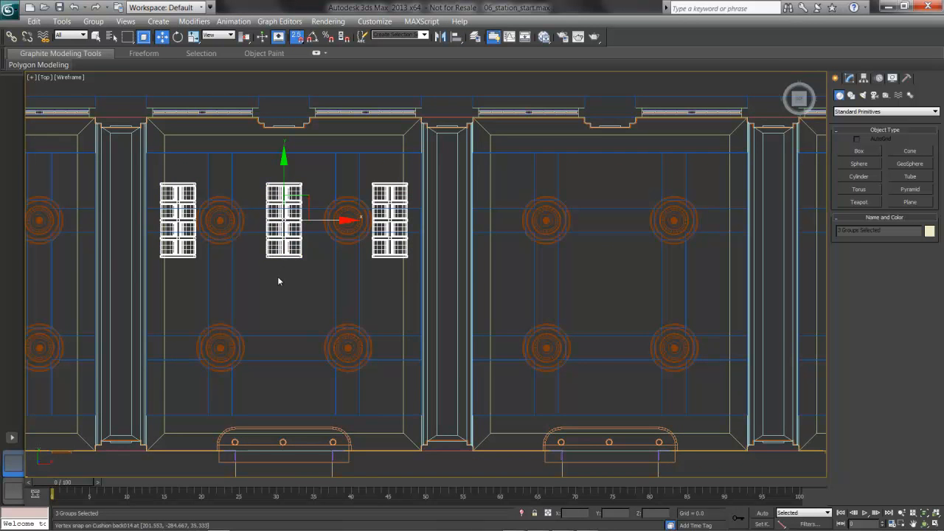
key("space")
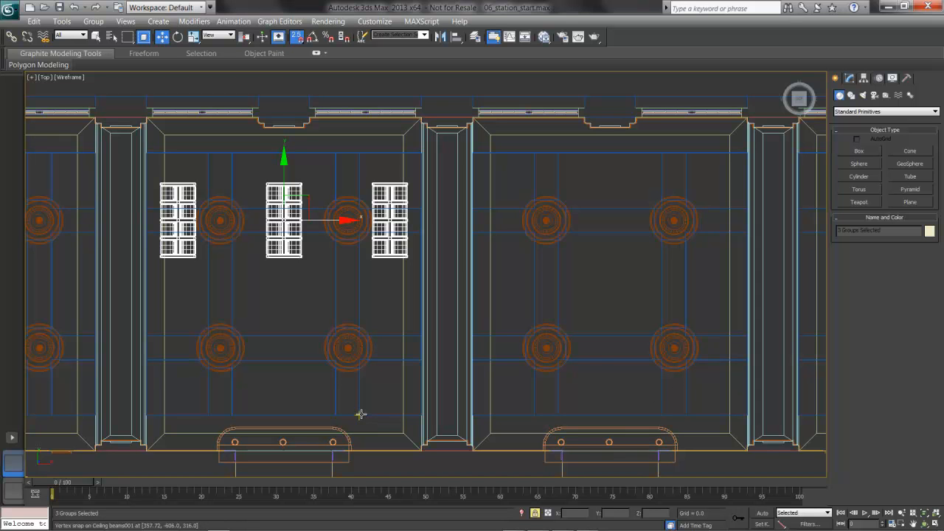
mouse_move(360, 414)
left_mouse_down("shift")
mouse_move(501, 374)
mouse_move(621, 402)
mouse_move(666, 350)
mouse_move(687, 416)
left_mouse_up("shift")
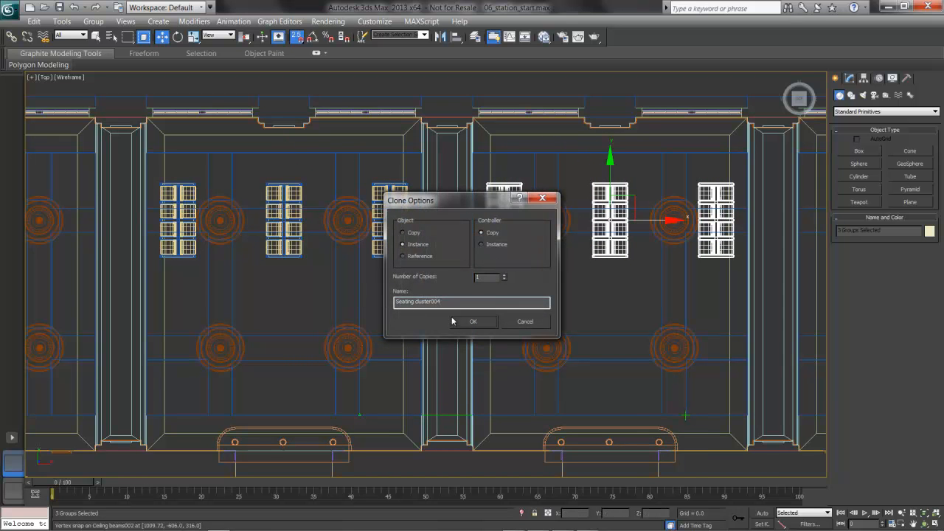
left_click(472, 322)
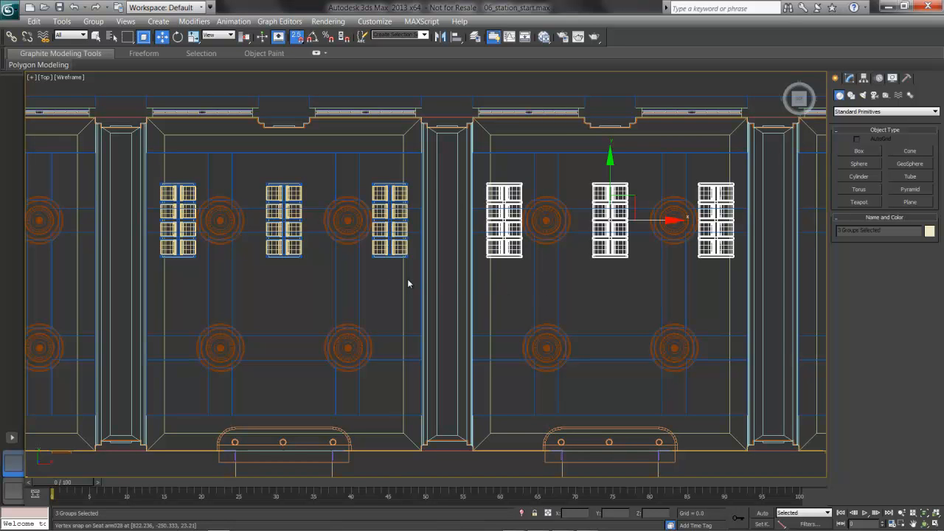
Step: Examine the seating rows in both bays in a shaded perspective view looking lengthwise through the hall
middle_click_drag(167, 248, 271, 261)
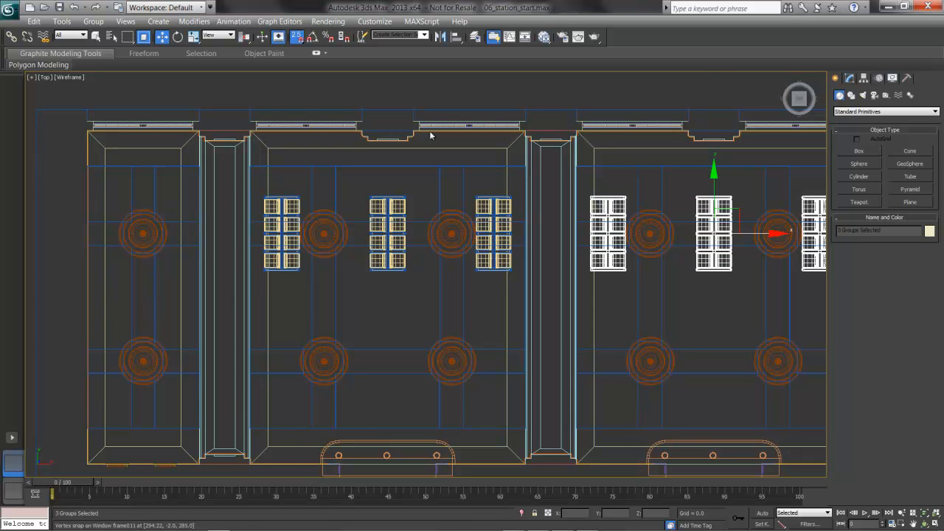
middle_click_drag(510, 334, 419, 284)
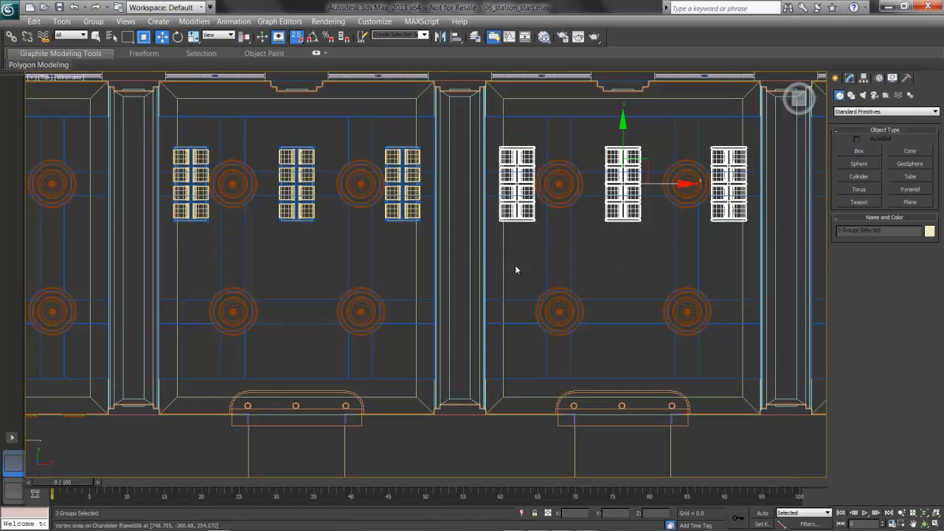
middle_click_drag(557, 250, 489, 205, "alt")
key("p")
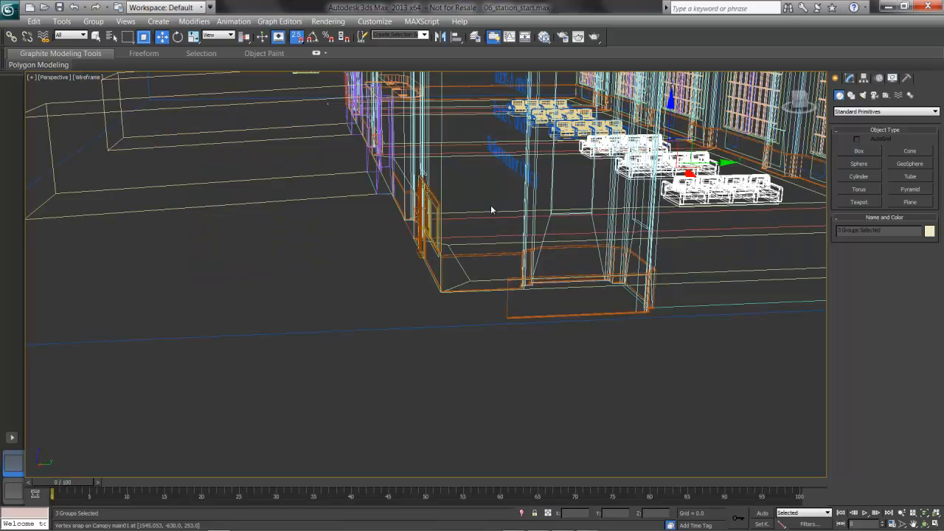
middle_click_drag(554, 191, 358, 266)
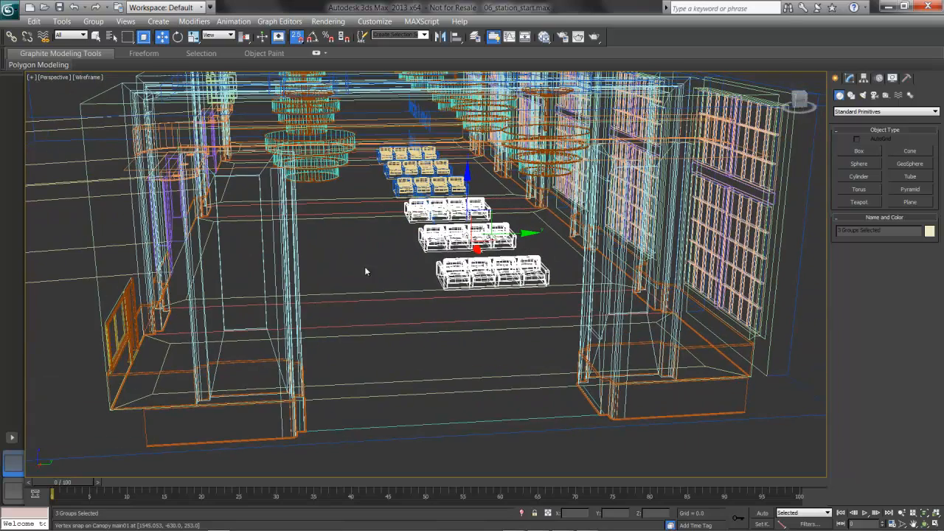
key("F3")
scroll(493, 279, "up", 4)
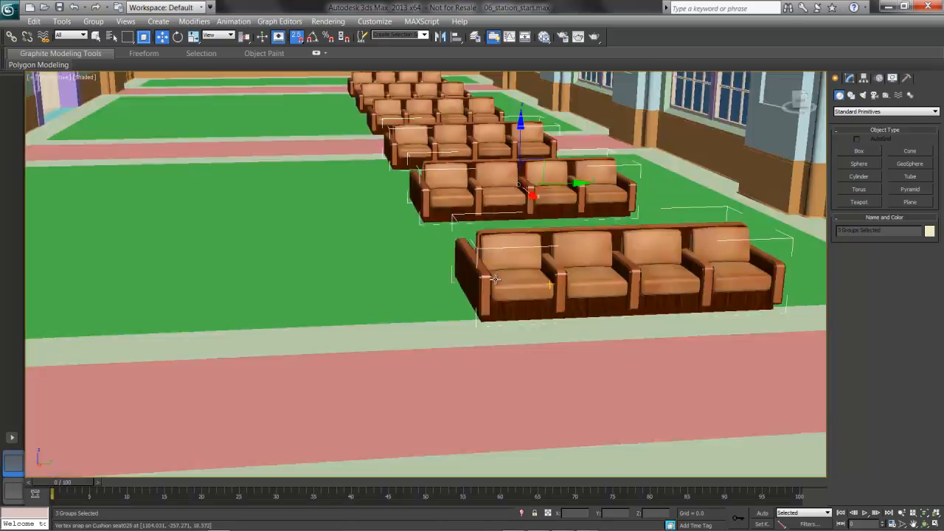
mouse_move(500, 277)
middle_mouse_down("alt")
mouse_move(502, 268)
mouse_move(473, 243)
mouse_move(450, 327)
middle_mouse_up("alt")
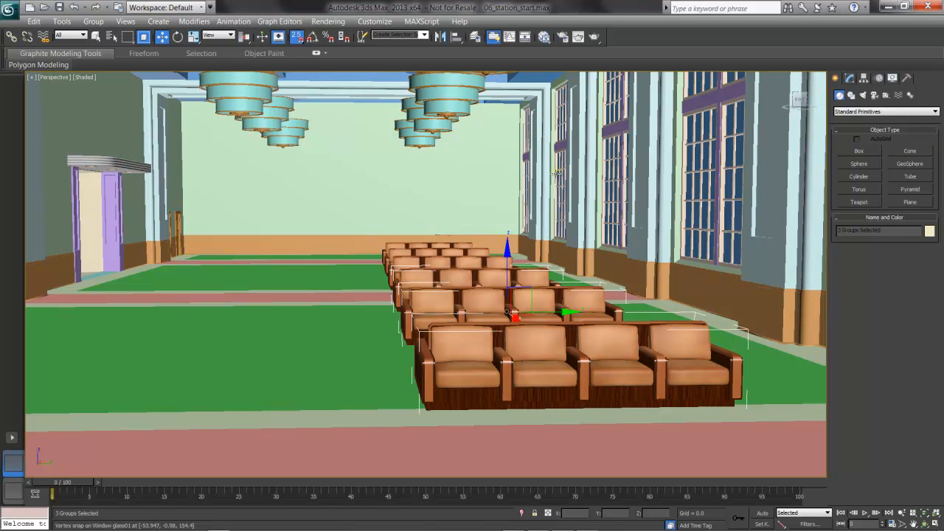